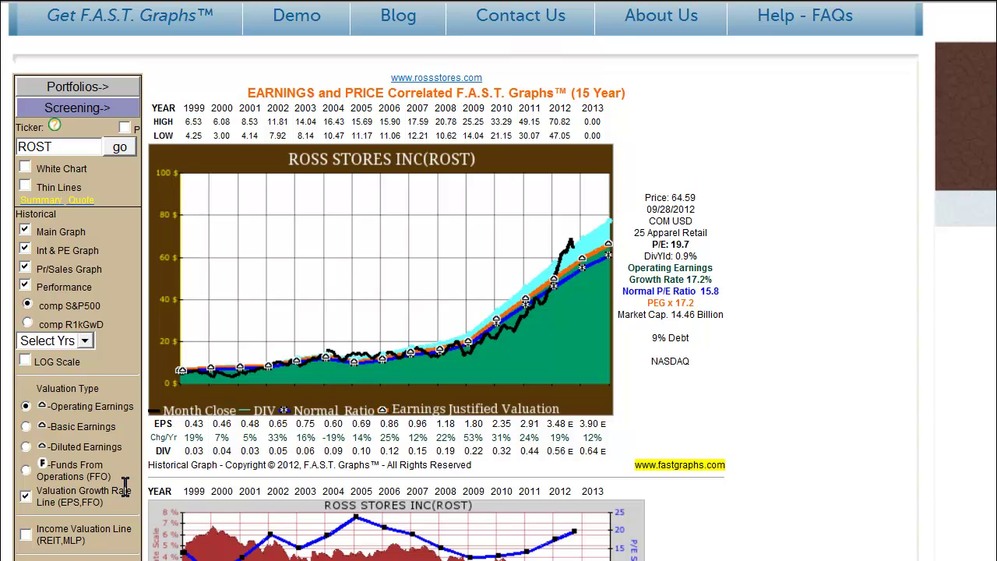
# Try the FFO valuation, growth rate line and income valuation line, then revert each setting
pyautogui.click(27, 470)
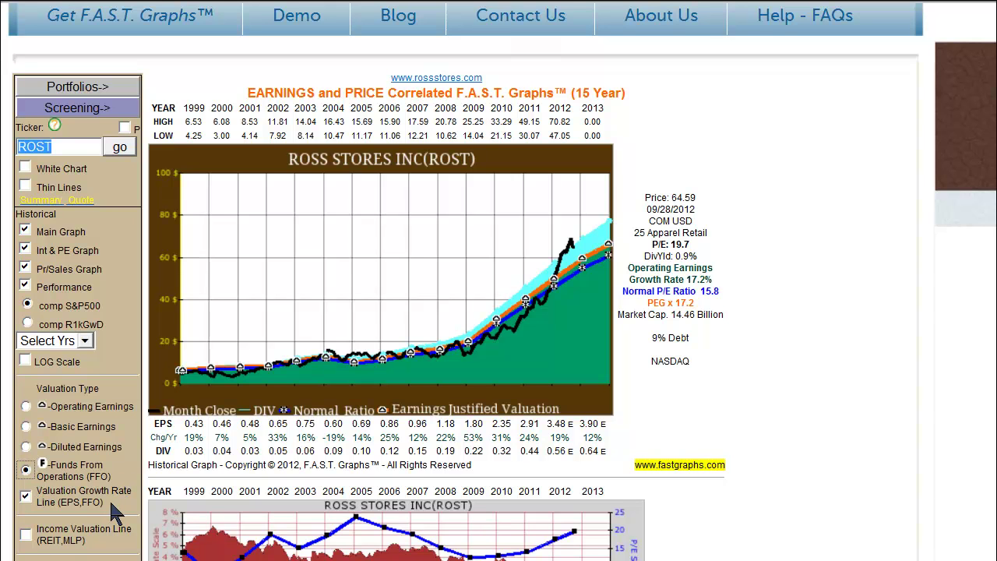
pyautogui.click(26, 406)
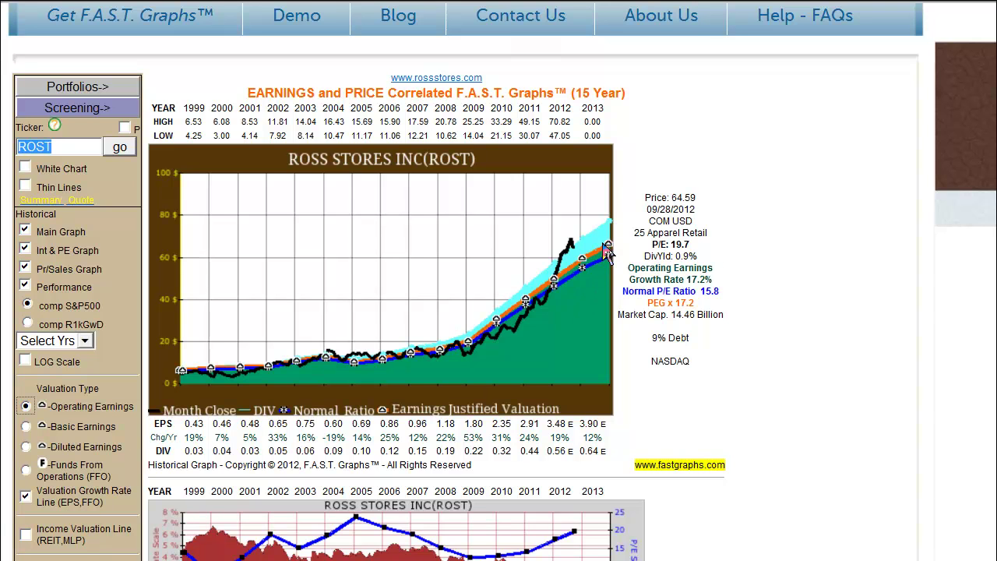
pyautogui.click(26, 495)
pyautogui.click(26, 496)
pyautogui.click(25, 534)
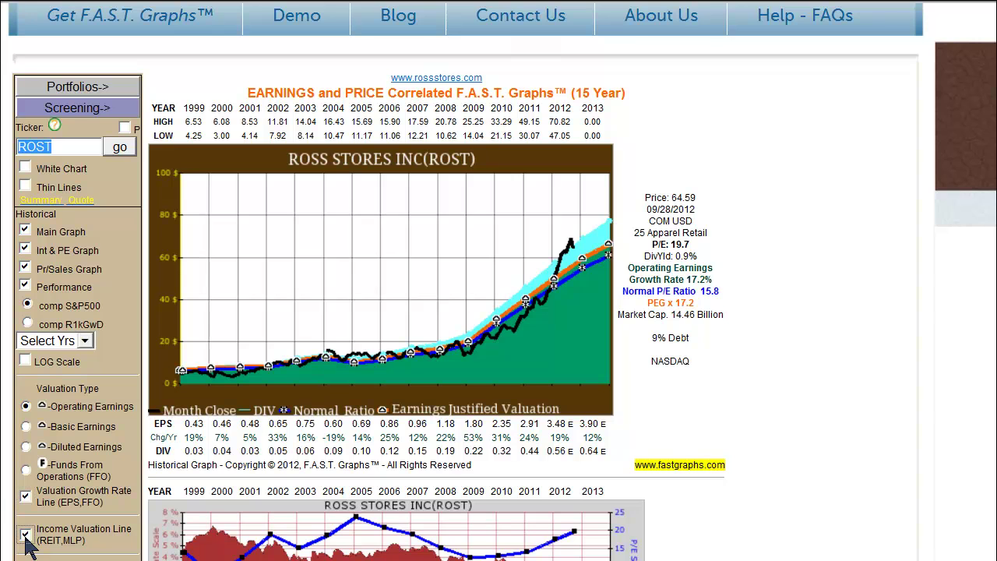
pyautogui.click(25, 534)
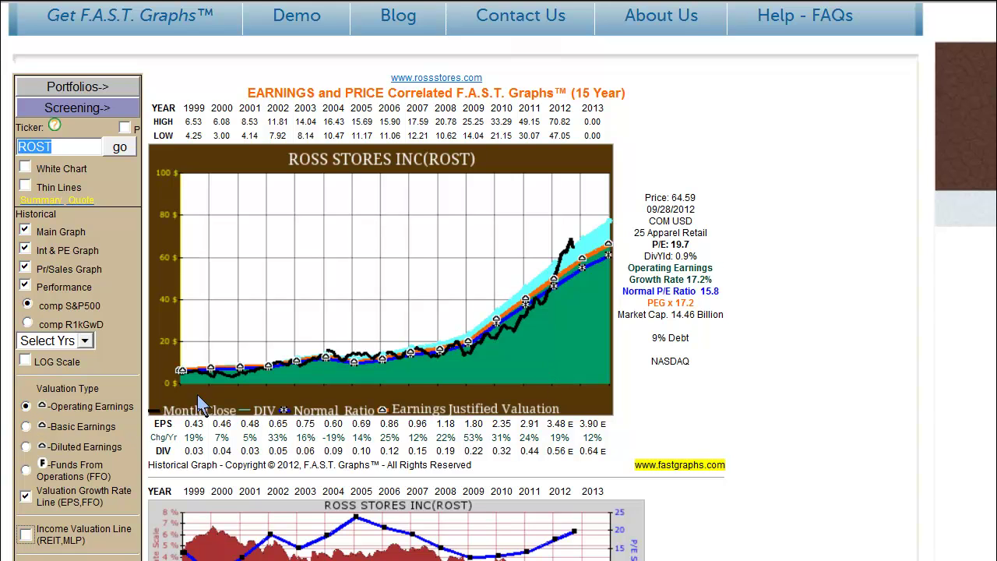
# Load BRE Properties' chart by entering ticker BRE
pyautogui.moveTo(377, 357)
pyautogui.moveTo(482, 335)
pyautogui.moveTo(571, 243)
pyautogui.write('BRE')
pyautogui.press('Return')
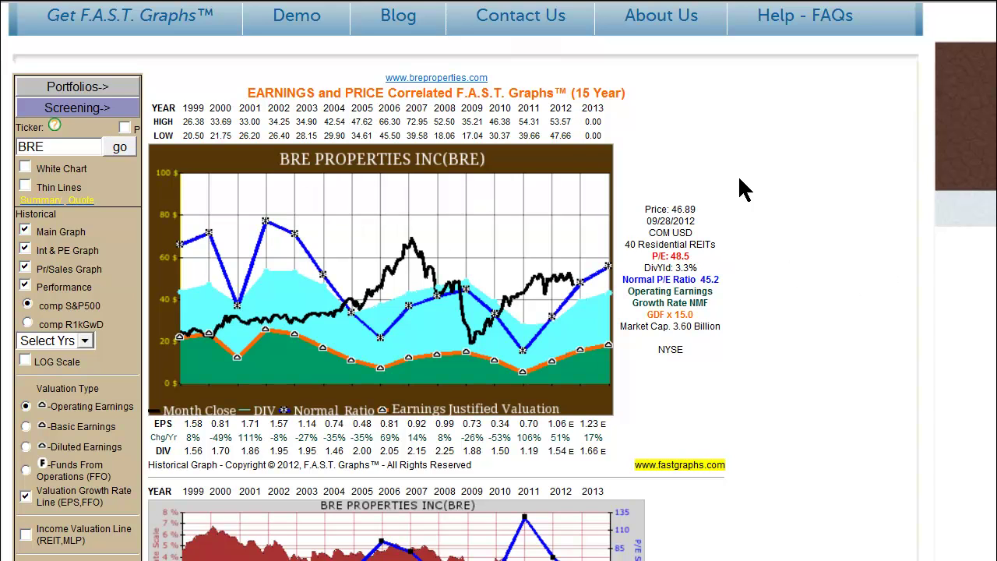
pyautogui.moveTo(374, 376)
# Value BRE on funds from operations, add the REIT income valuation line, and redraw the chart
pyautogui.click(26, 471)
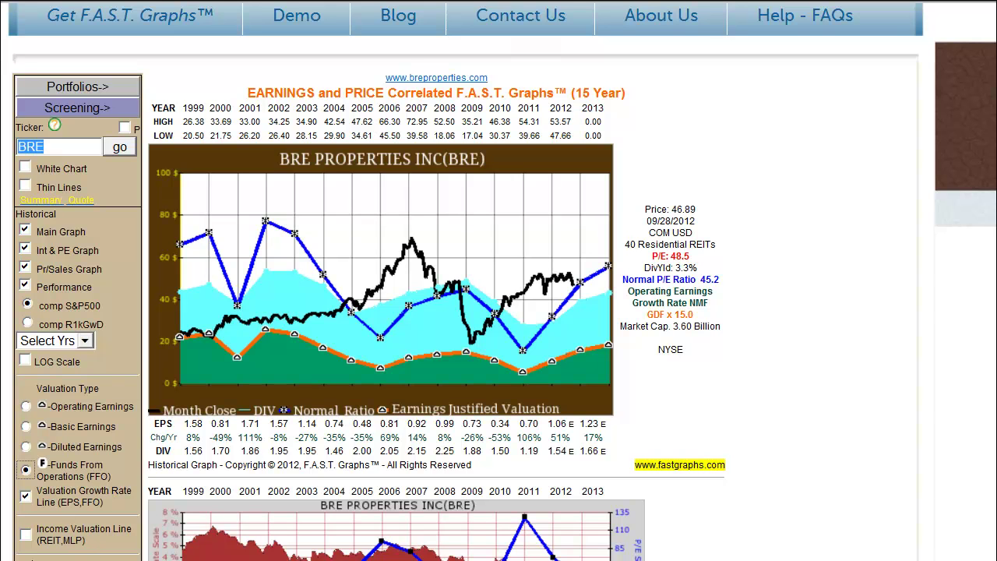
pyautogui.click(24, 535)
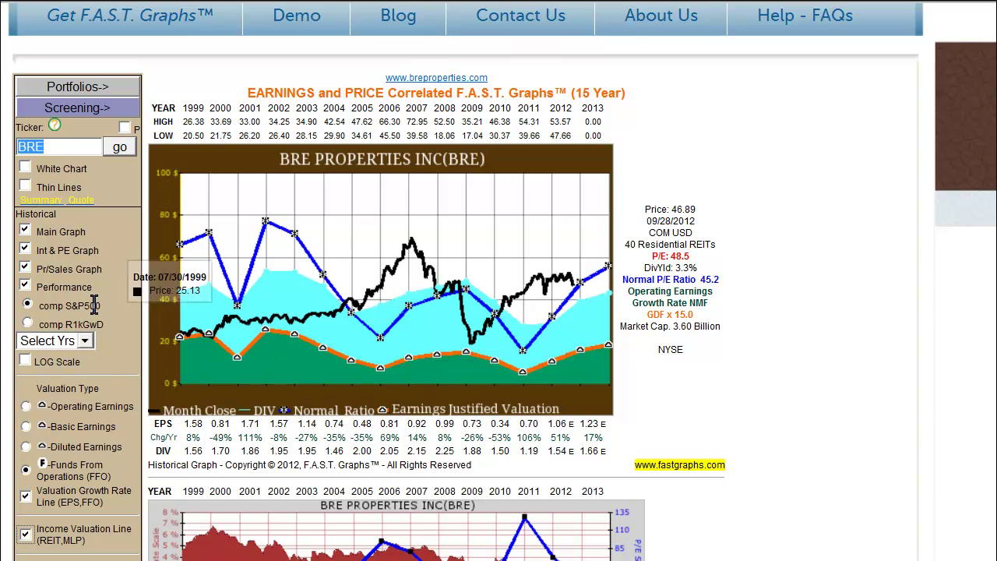
pyautogui.click(120, 147)
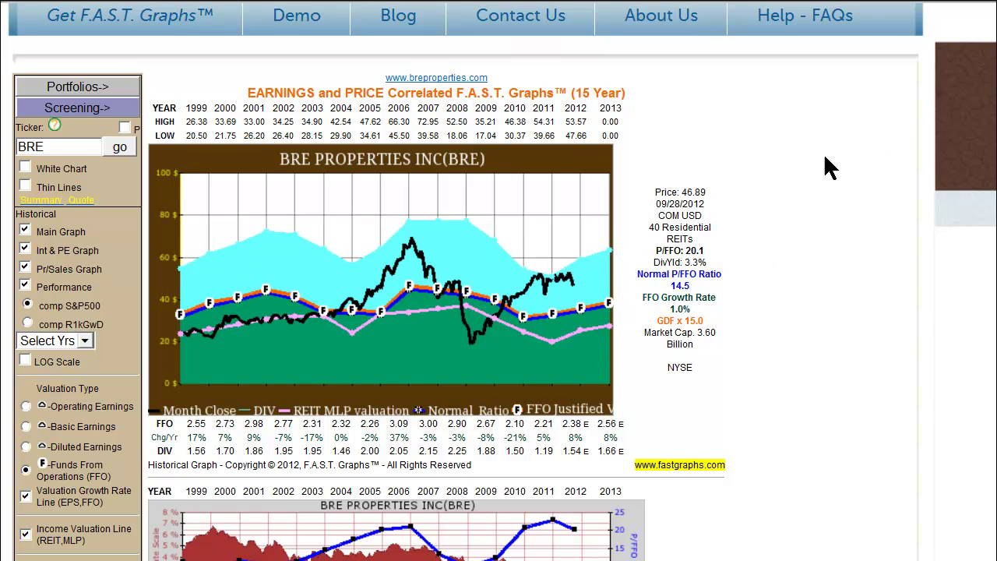
# Read the Funds From Operations per share definition PDF from the FAQs, then close it
pyautogui.click(810, 23)
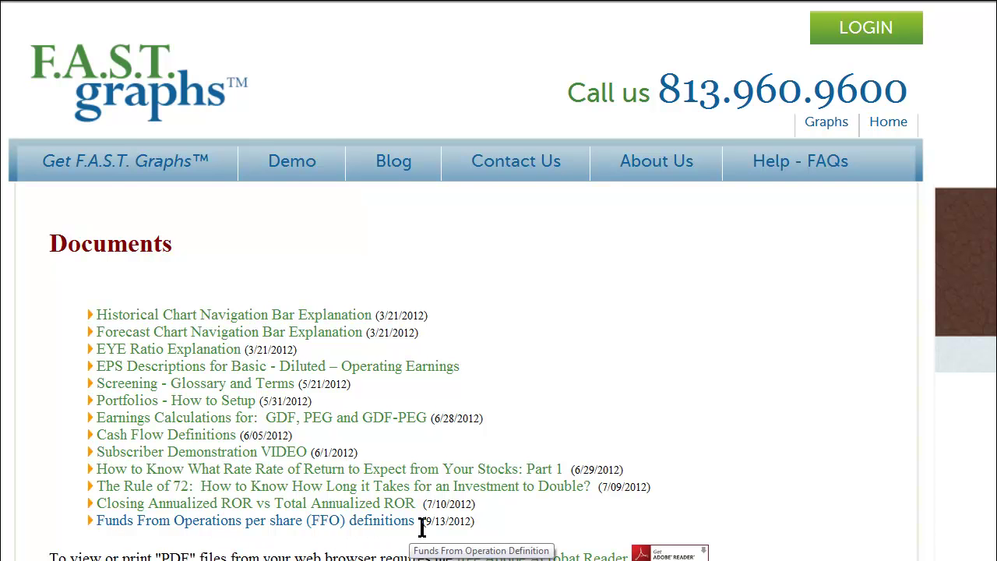
pyautogui.click(294, 528)
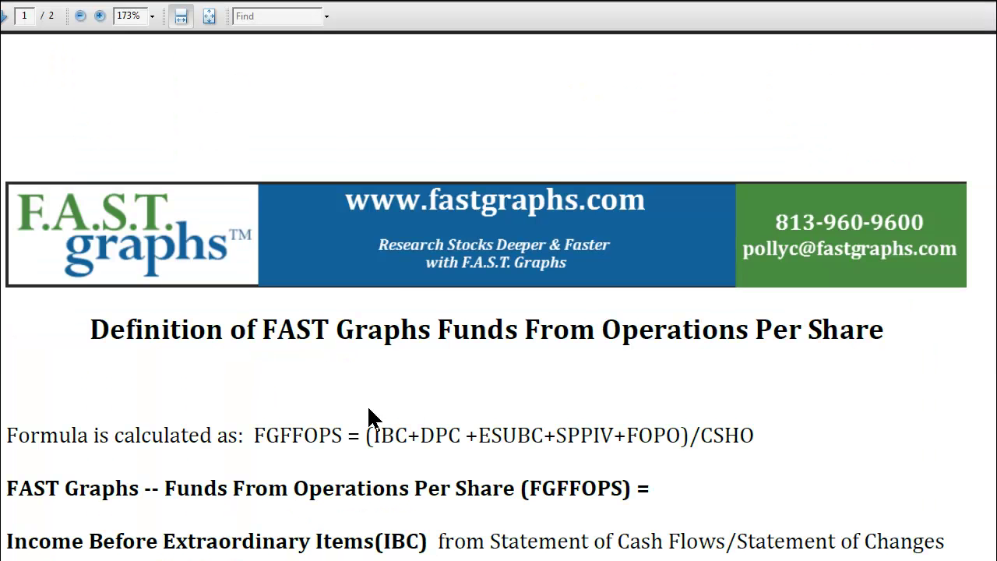
pyautogui.scroll(-3, 374, 412)
pyautogui.scroll(3, 381, 411)
pyautogui.hotkey('alt', 'F4')
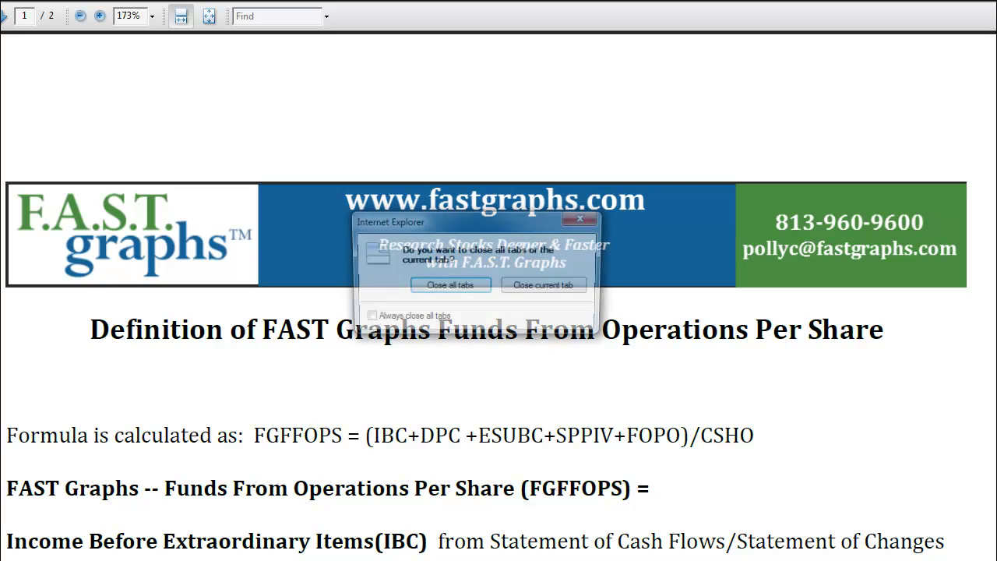
# Close only the current tab to return to BRE's FFO chart
pyautogui.click(545, 286)
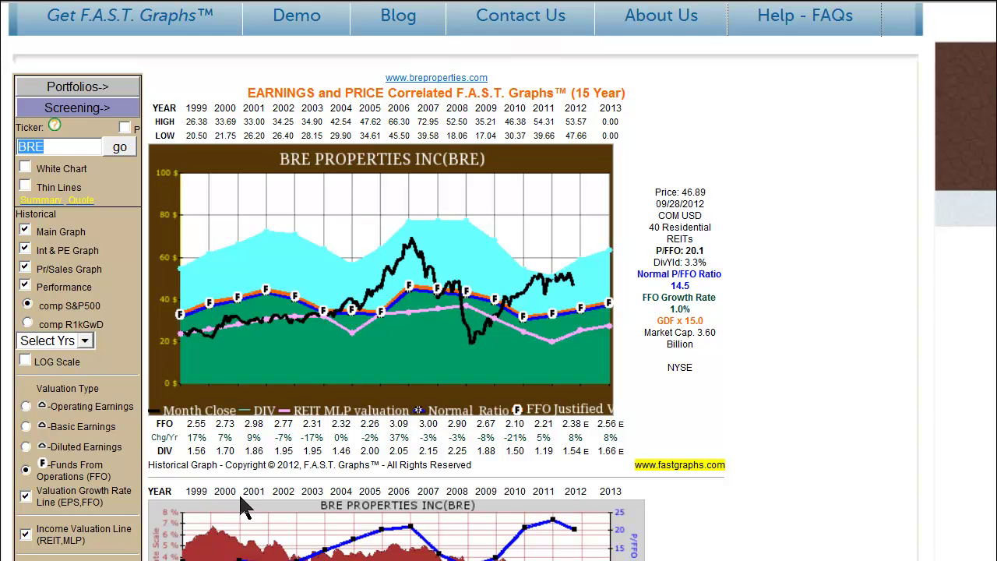
# Turn on the Operating Activities Cash Flow option for BRE's chart
pyautogui.scroll(-3, 972, 278)
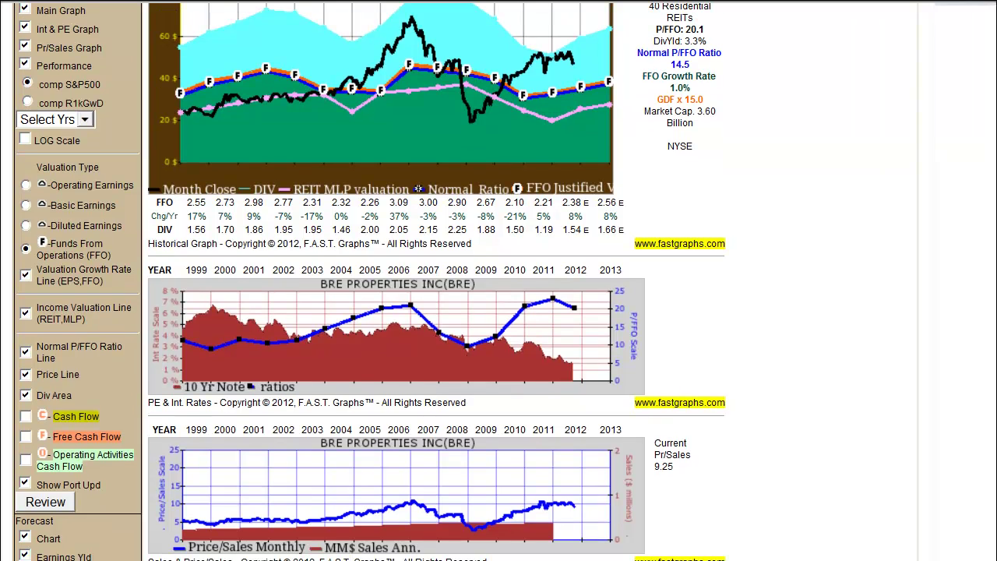
pyautogui.click(26, 462)
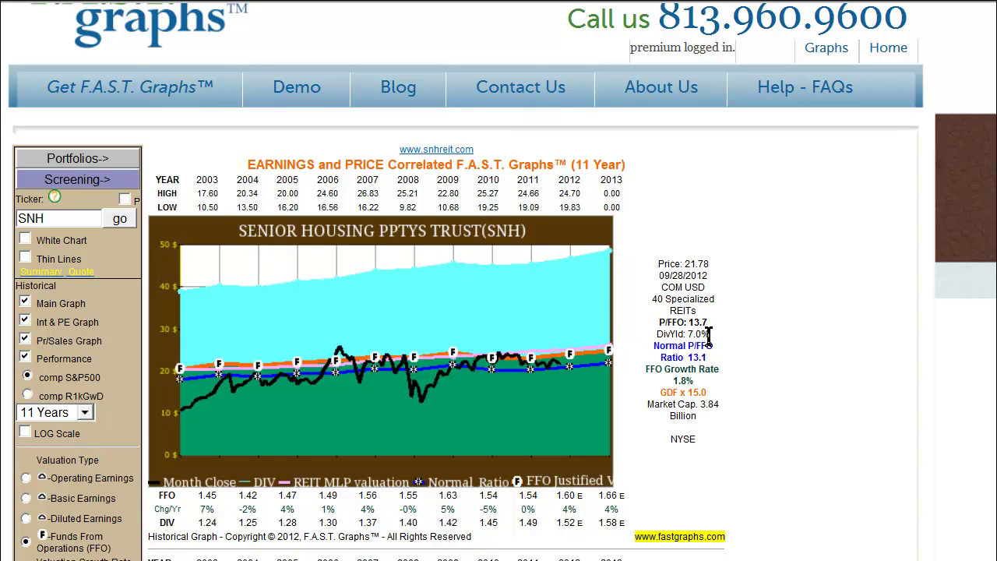
pyautogui.moveTo(214, 389)
pyautogui.moveTo(418, 407)
pyautogui.scroll(-1, 76, 533)
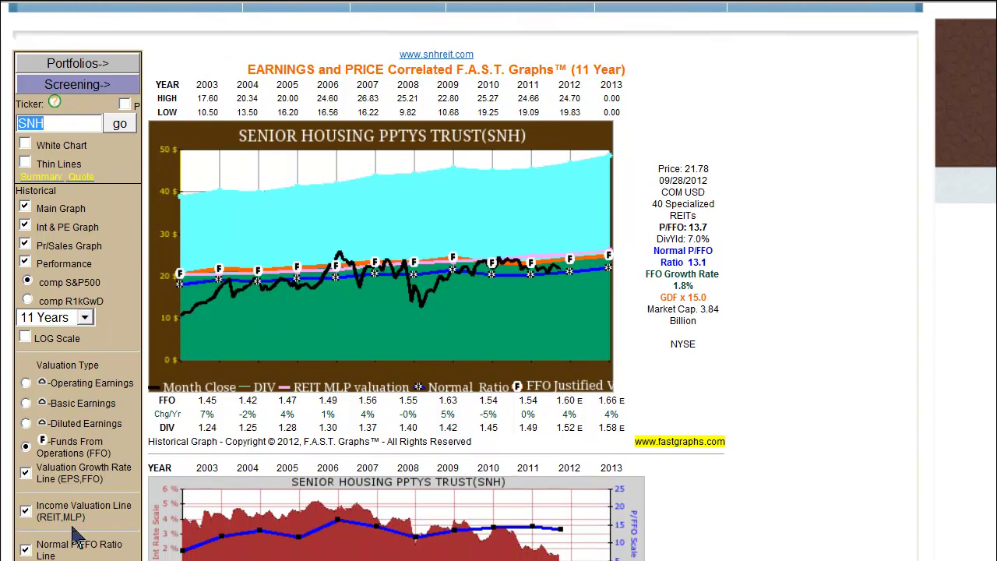
# Load EastGroup Properties' chart by entering ticker EGP
pyautogui.moveTo(265, 282)
pyautogui.moveTo(236, 297)
pyautogui.moveTo(336, 250)
pyautogui.moveTo(473, 268)
pyautogui.moveTo(560, 271)
pyautogui.write('EGP')
pyautogui.press('Return')
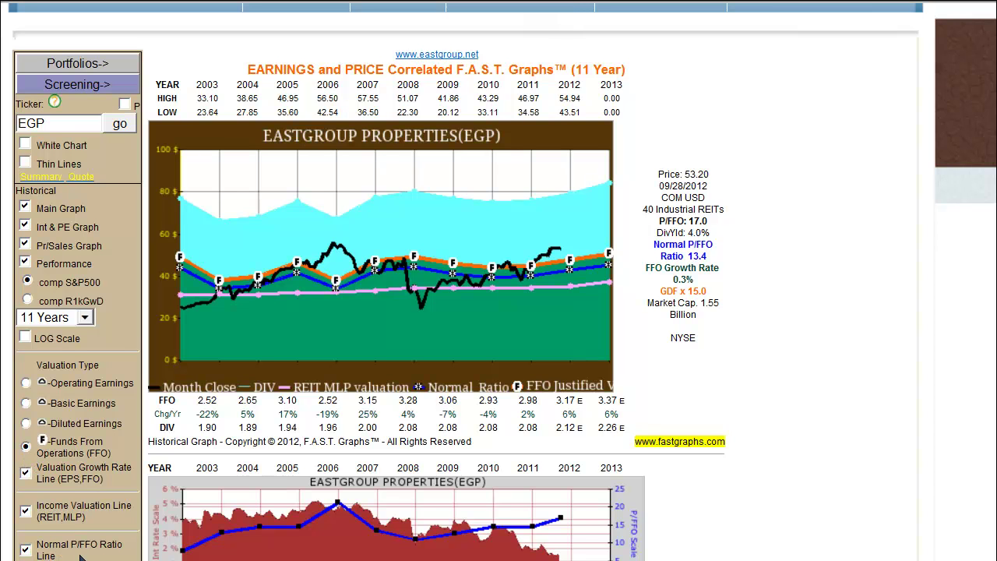
# Redraw the EGP chart valued on operating earnings
pyautogui.click(26, 383)
pyautogui.click(120, 124)
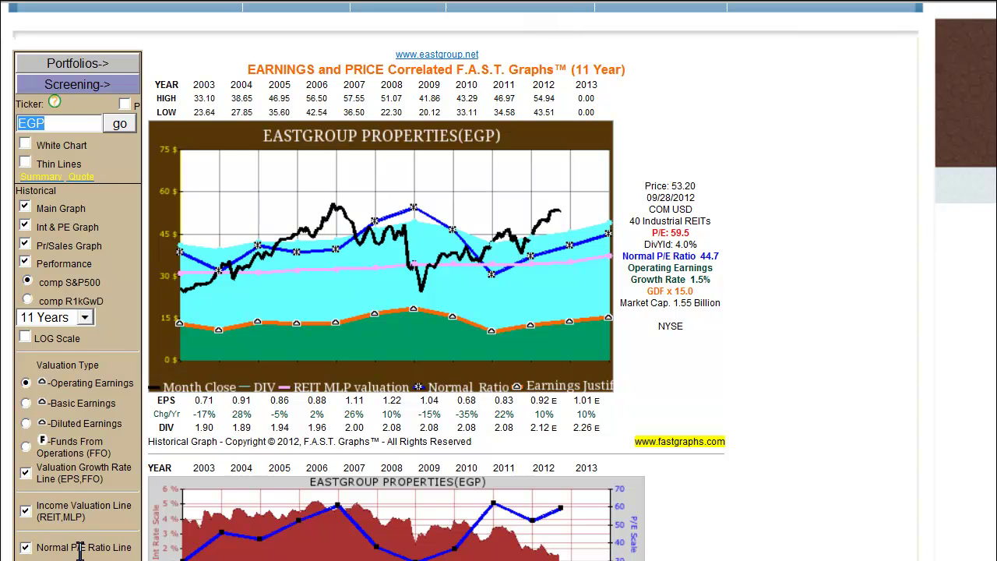
pyautogui.moveTo(222, 282)
# Revalue EGP on funds from operations and review its 11-year performance results table
pyautogui.click(26, 446)
pyautogui.click(120, 124)
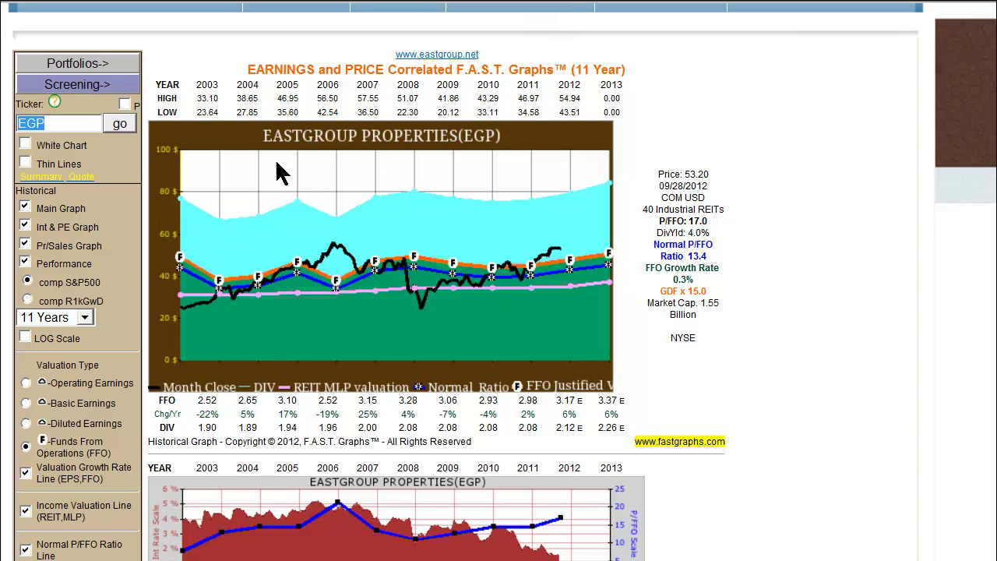
pyautogui.moveTo(182, 320)
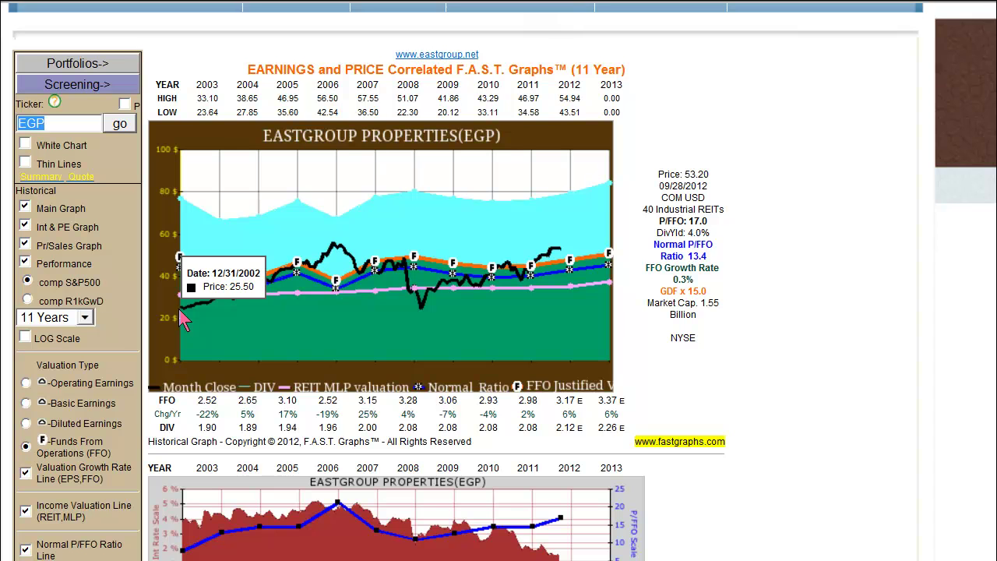
pyautogui.scroll(-1, 373, 351)
pyautogui.scroll(-7, 436, 311)
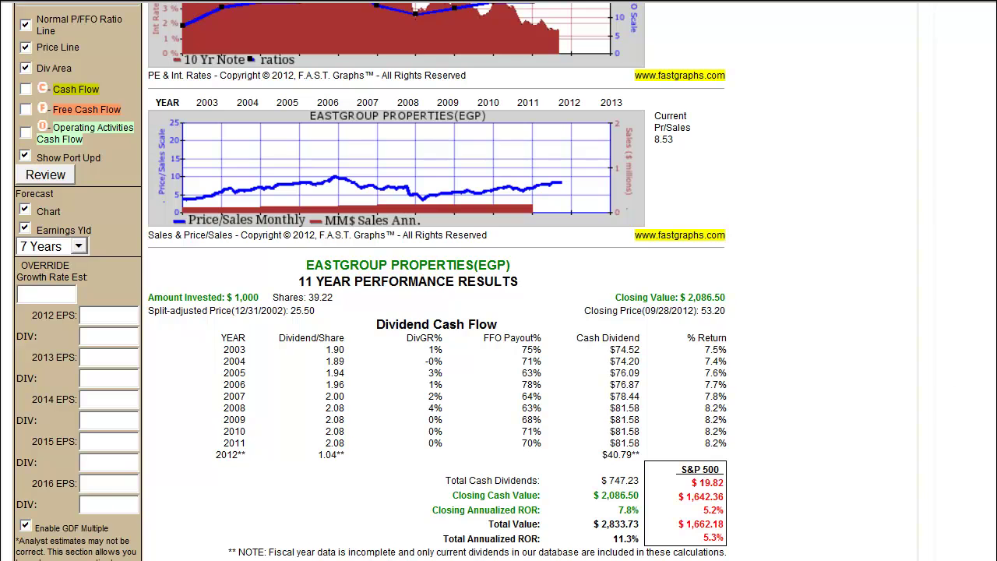
pyautogui.scroll(10, 436, 280)
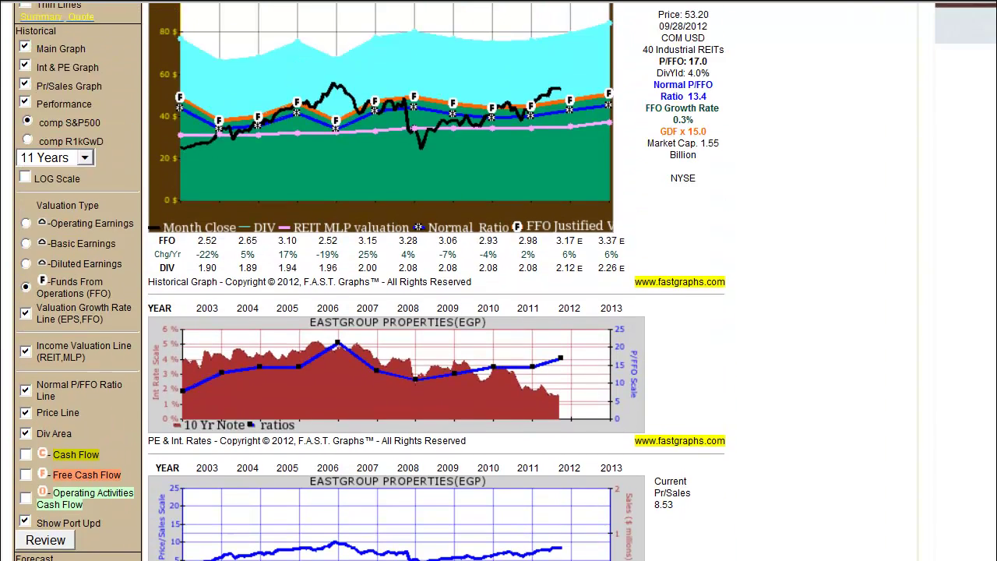
pyautogui.scroll(3, 499, 280)
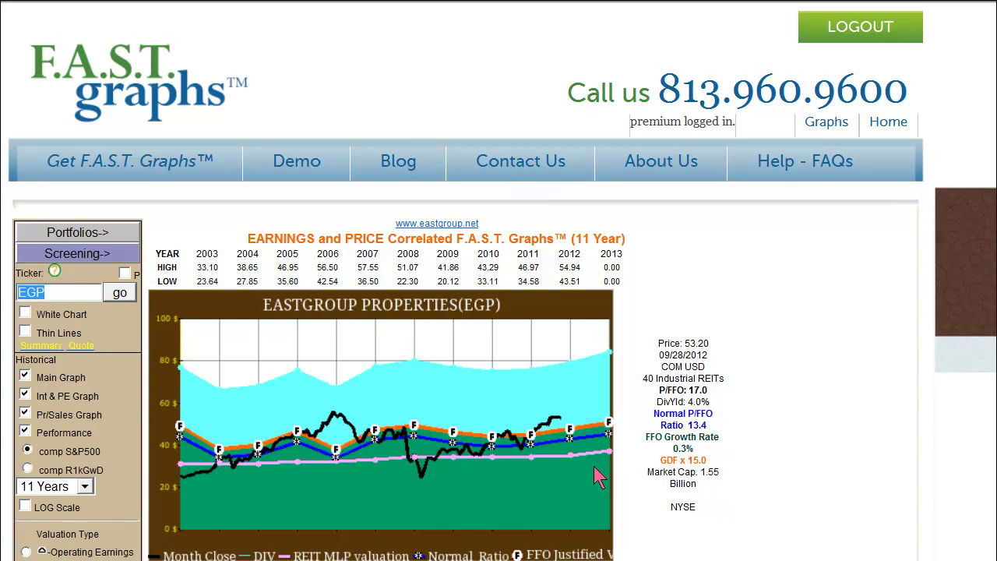
# Bring up Federal Realty (FRT)'s 11-year FFO chart and scroll through it
pyautogui.moveTo(551, 412)
pyautogui.moveTo(705, 403); pyautogui.dragTo(689, 405)
pyautogui.click(786, 440)
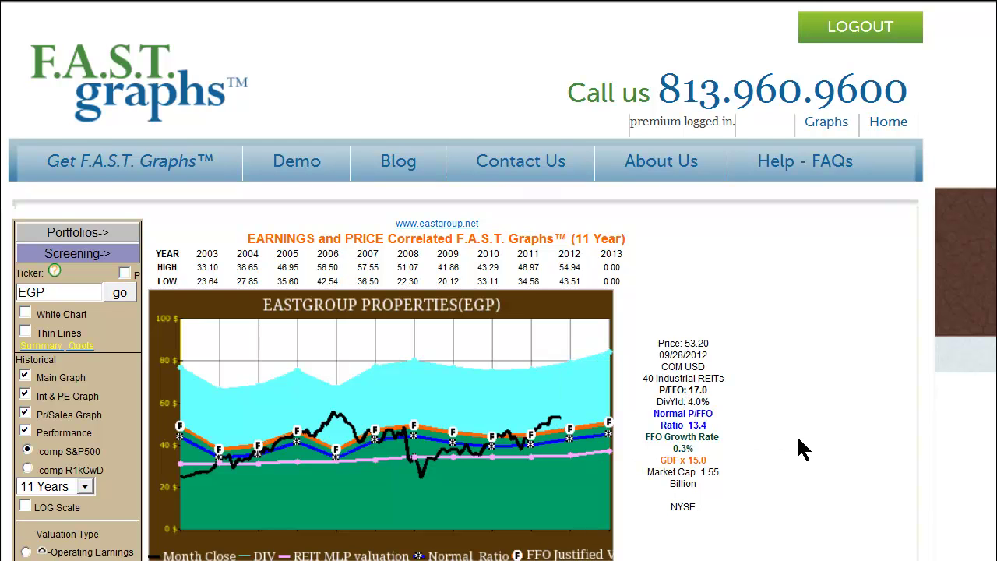
pyautogui.scroll(-9, 823, 356)
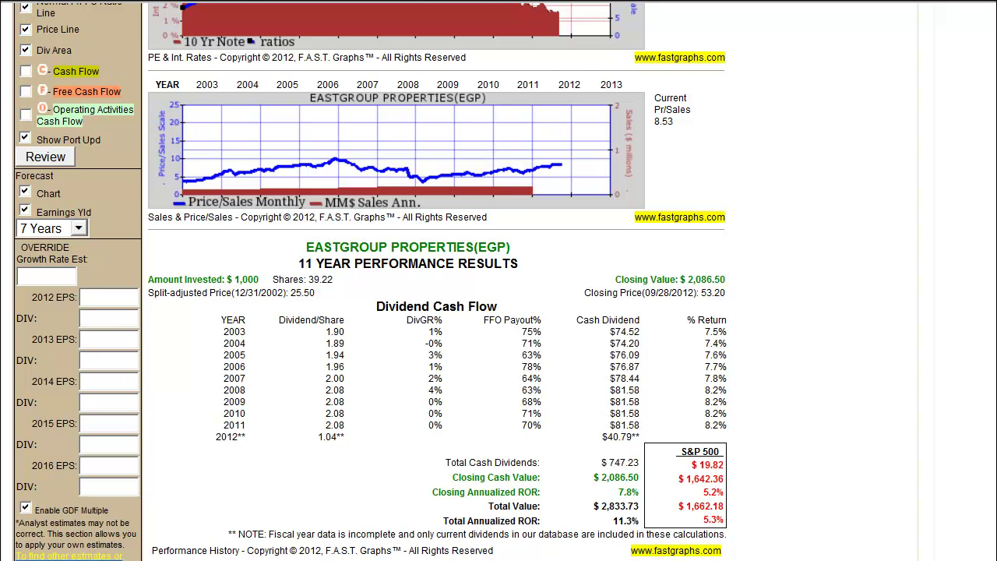
pyautogui.scroll(8, 436, 281)
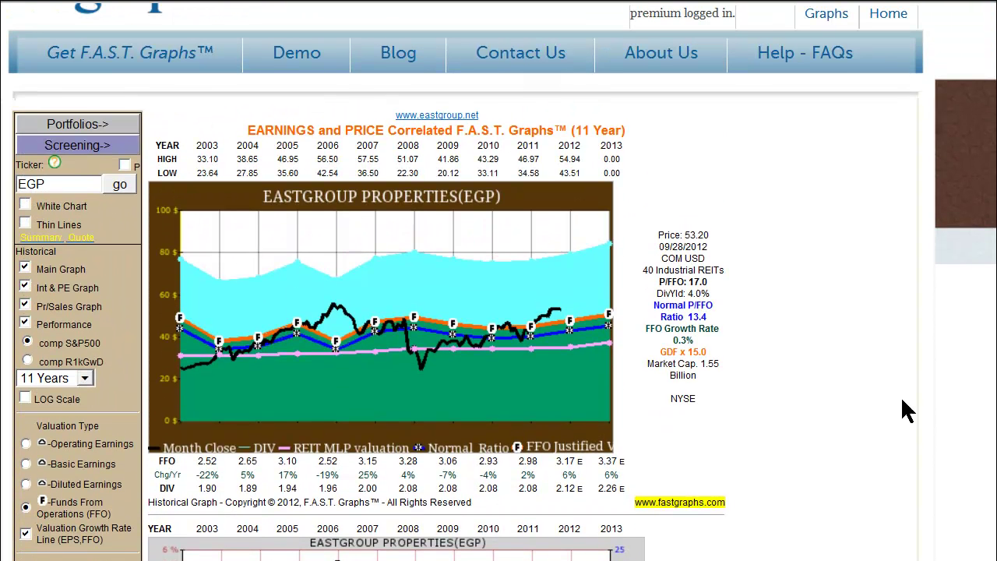
pyautogui.moveTo(580, 313)
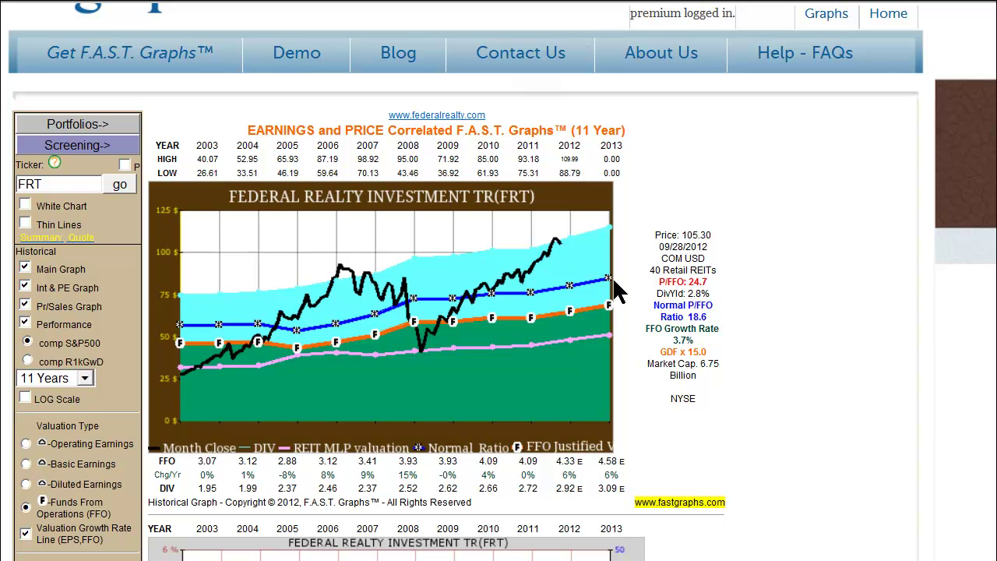
# Scroll down to FRT's P/FFO and Price/Sales graphs
pyautogui.moveTo(613, 308)
pyautogui.scroll(-5, 467, 311)
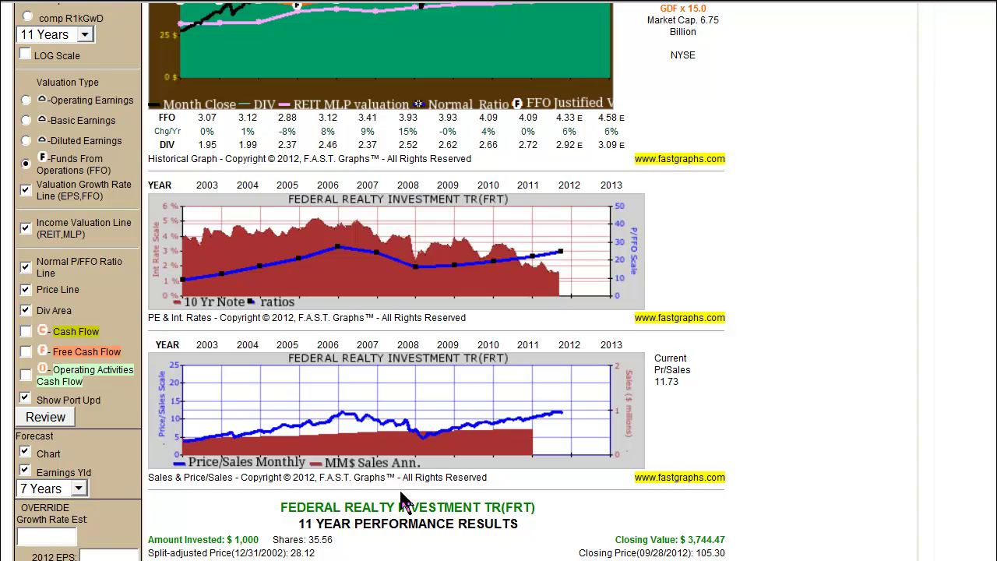
# In the Review options, set the start year to 2007 and the end year to 2009
pyautogui.click(47, 420)
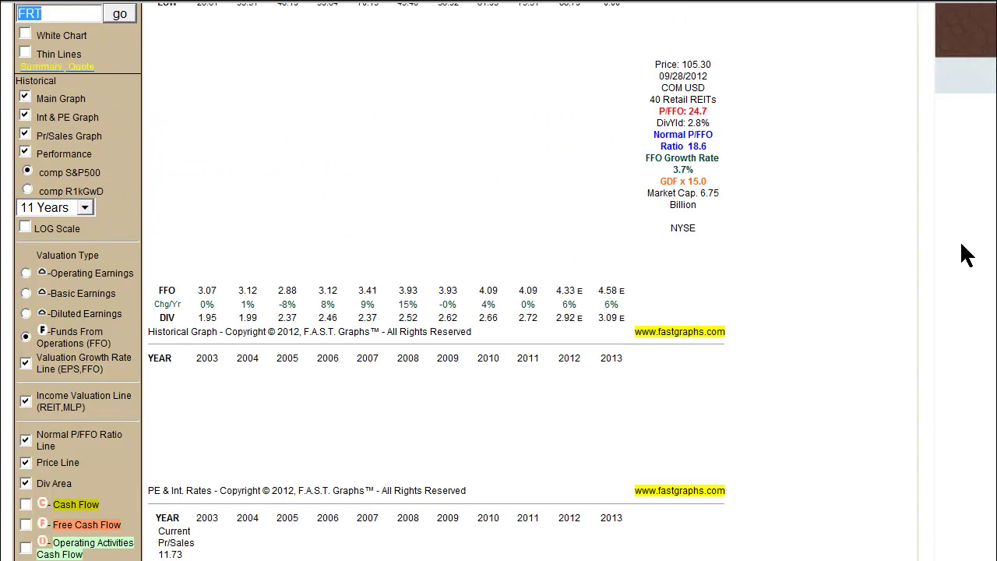
pyautogui.scroll(2, 498, 280)
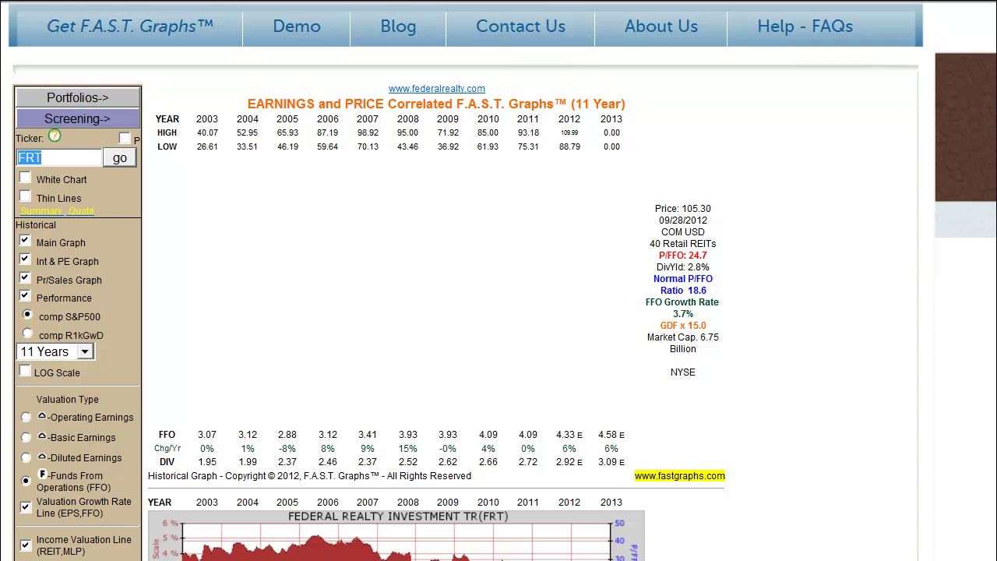
pyautogui.moveTo(339, 251)
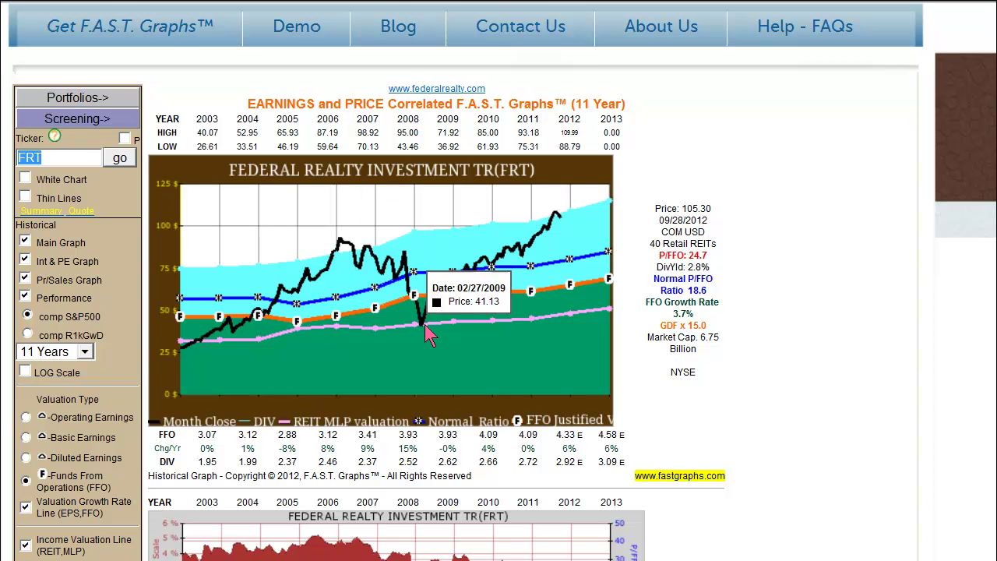
pyautogui.scroll(-10, 260, 545)
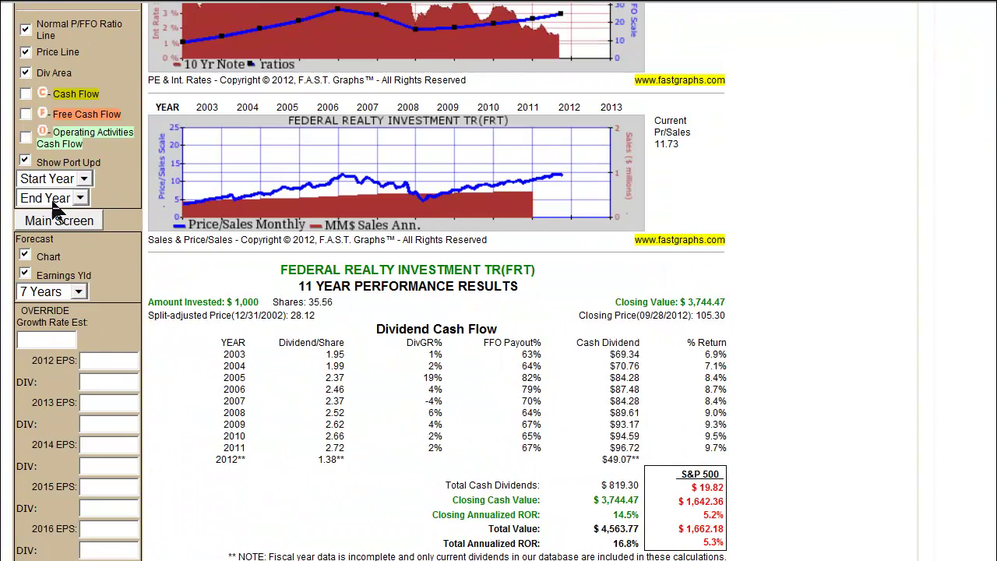
pyautogui.click(84, 179)
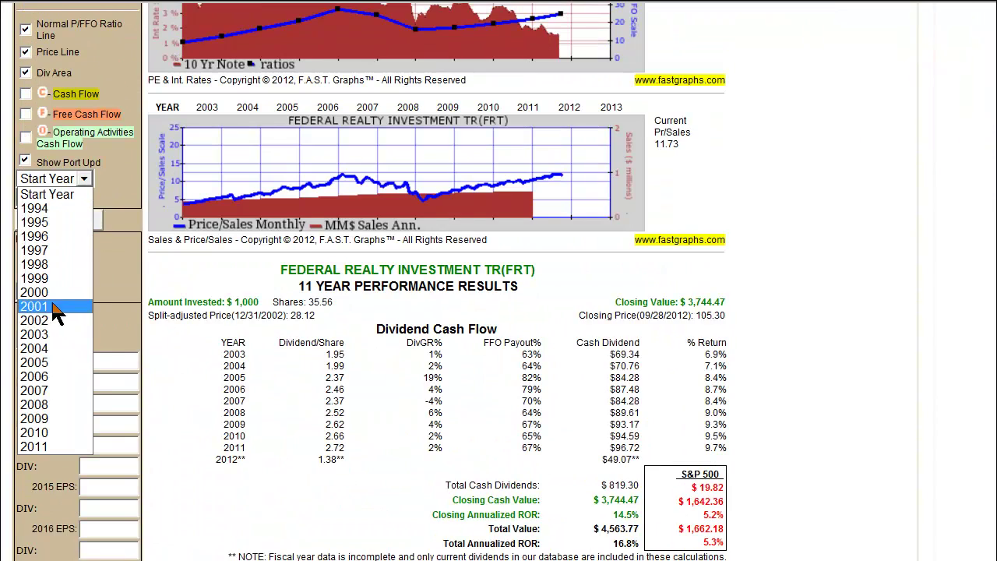
pyautogui.click(63, 390)
pyautogui.click(81, 198)
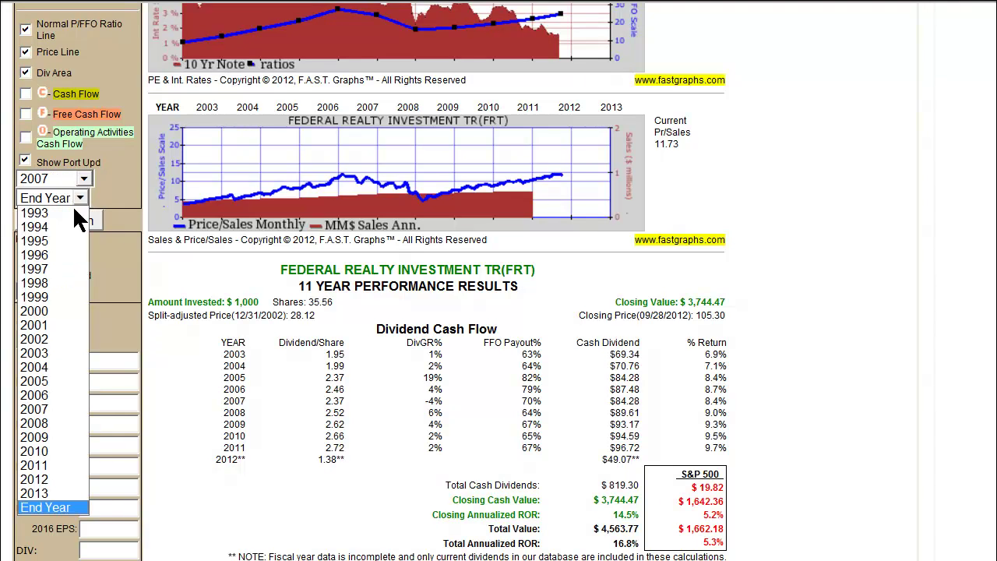
pyautogui.click(34, 437)
# Return to the main screen and redraw the FRT graph for 2007–2009
pyautogui.click(54, 219)
pyautogui.moveTo(339, 379)
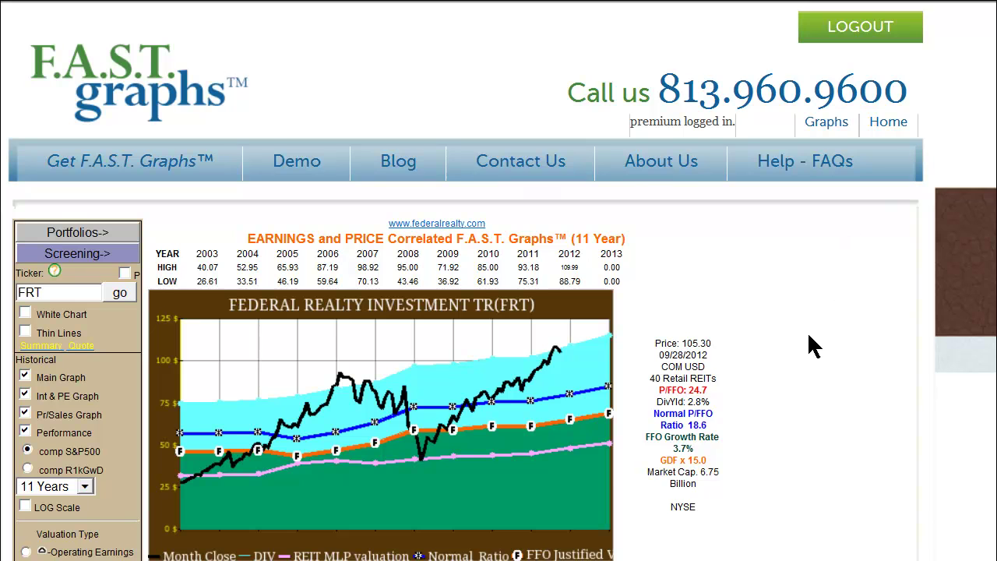
pyautogui.scroll(-5, 794, 384)
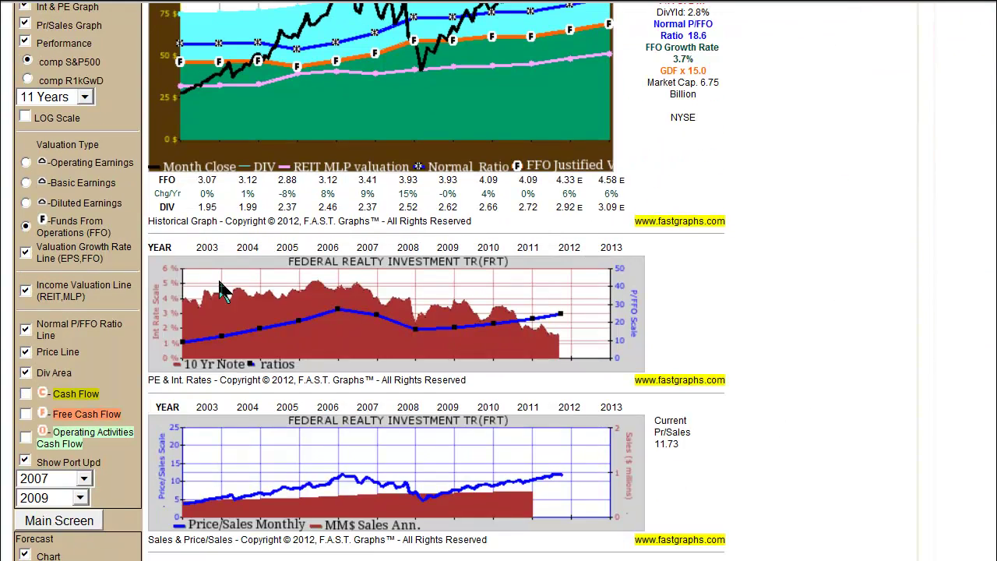
pyautogui.scroll(4, 348, 322)
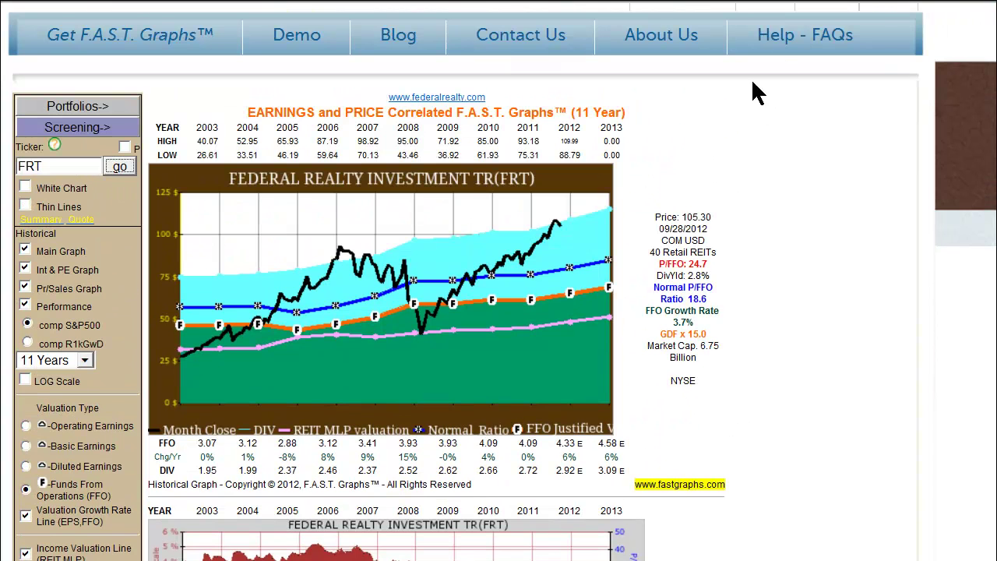
pyautogui.moveTo(351, 311); pyautogui.dragTo(481, 312)
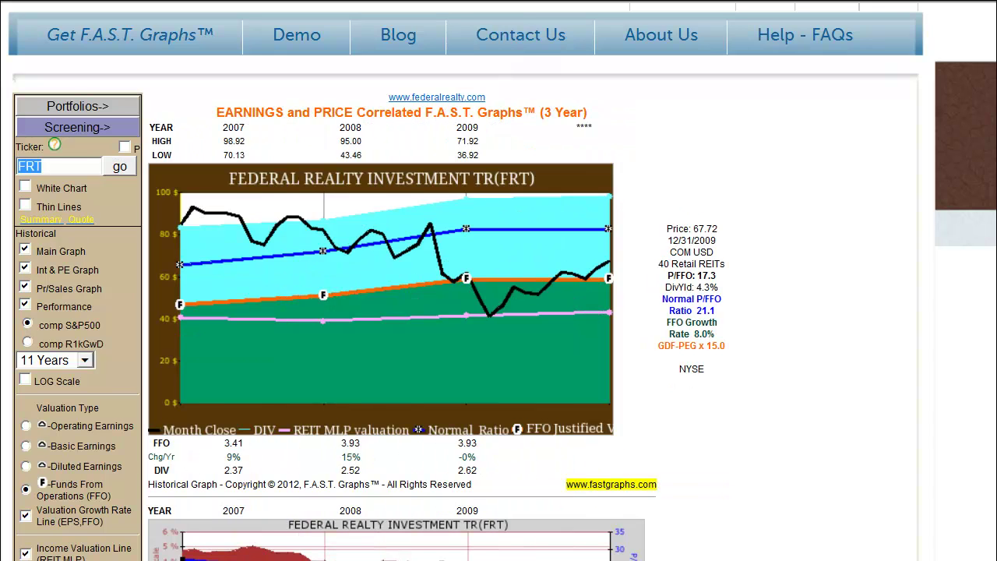
pyautogui.moveTo(188, 225)
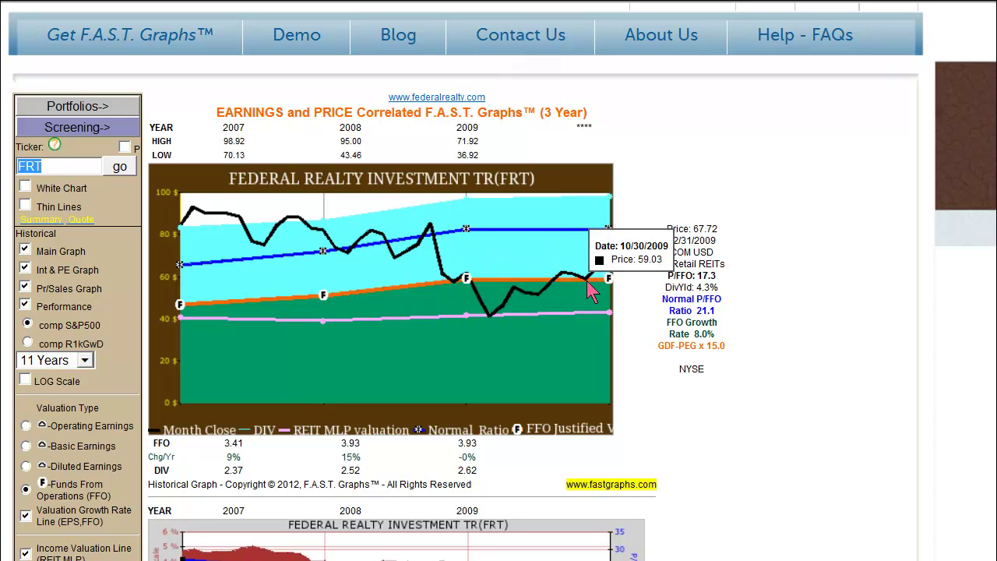
# Scroll through FRT's 3-year performance results and return to the top of the chart
pyautogui.scroll(-7, 498, 281)
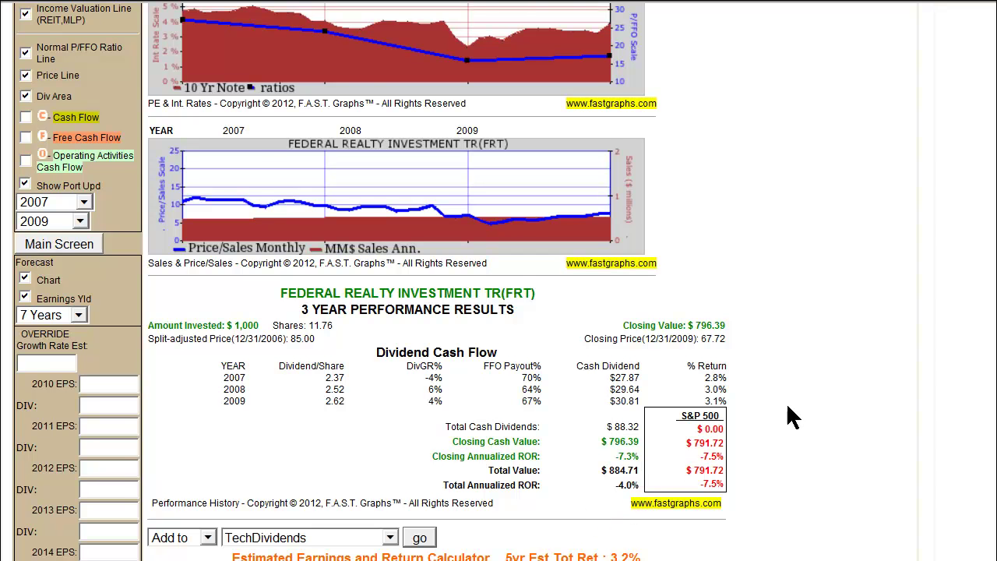
pyautogui.scroll(3, 872, 374)
pyautogui.scroll(4, 873, 379)
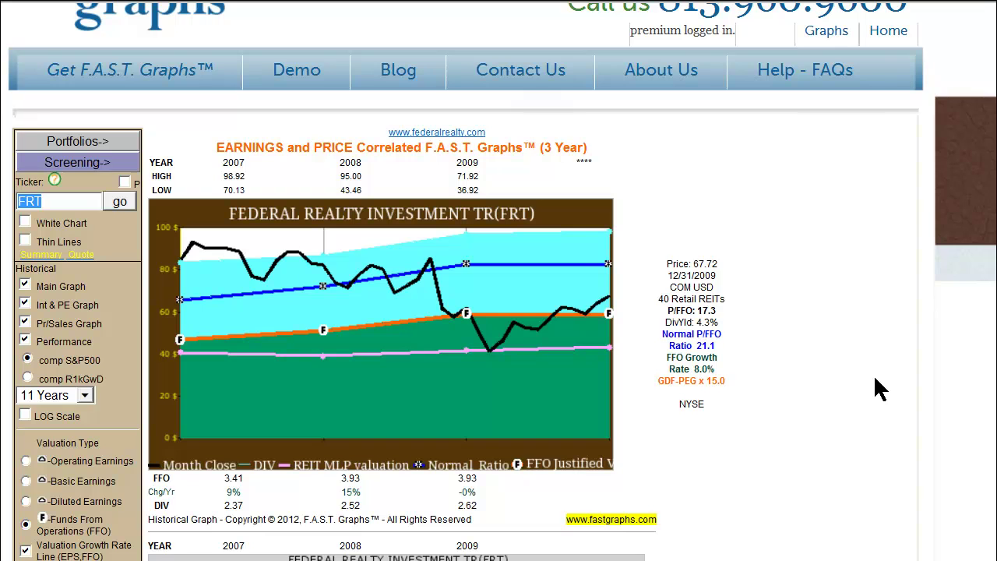
pyautogui.scroll(1, 850, 370)
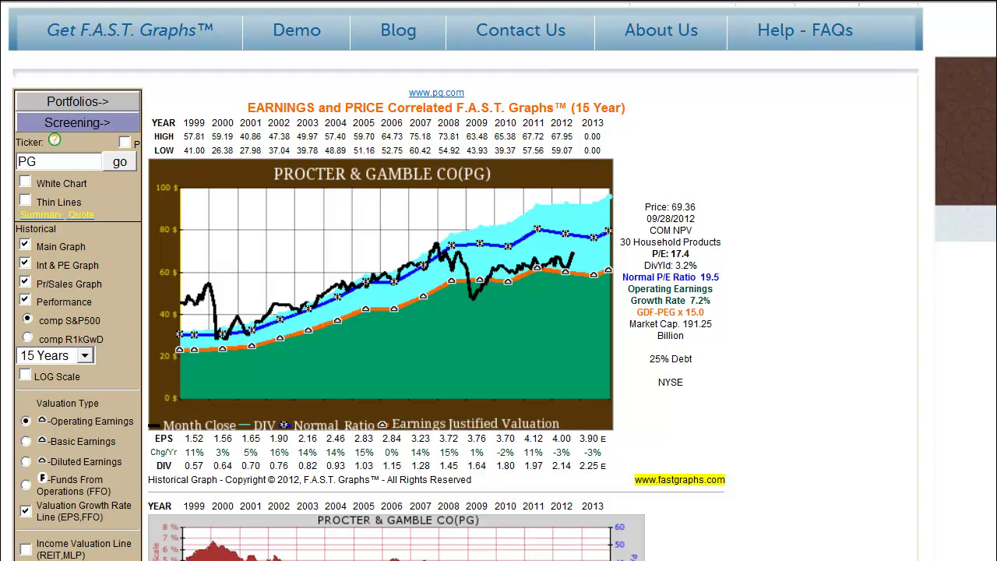
# Switch Procter & Gamble's valuation type to Funds From Operations (FFO) and redraw the chart
pyautogui.scroll(-1, 499, 311)
pyautogui.scroll(-1, 498, 280)
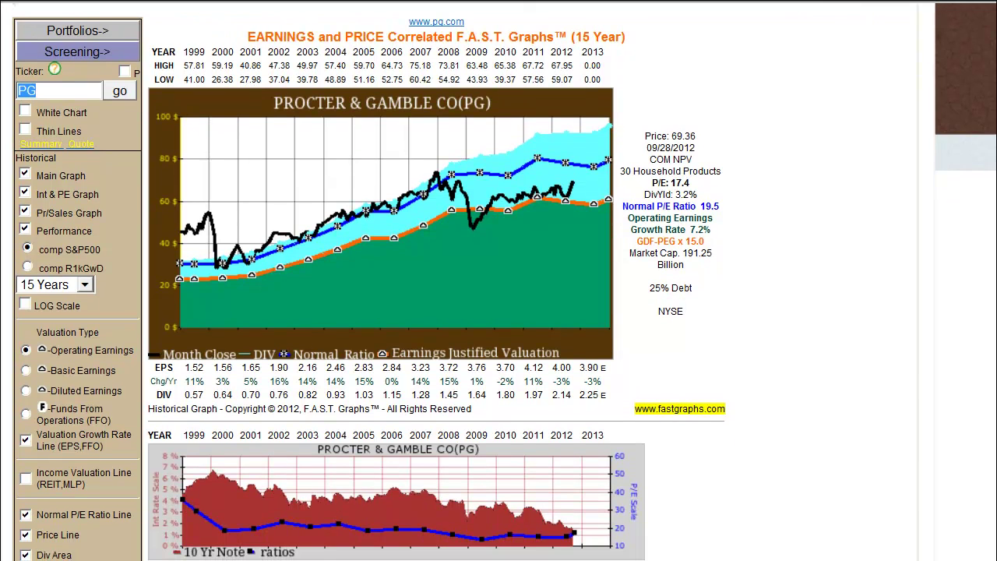
pyautogui.click(26, 413)
pyautogui.click(127, 92)
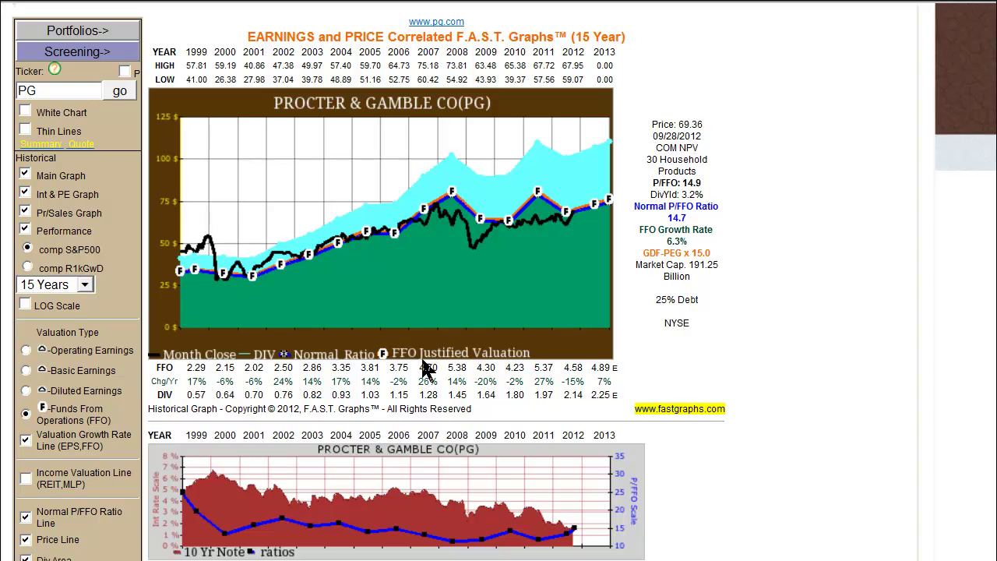
# Replace the ticker with DDR to load DDR Corp's 15-year FFO chart
pyautogui.doubleClick(30, 90)
pyautogui.write('P')
pyautogui.press('Return')
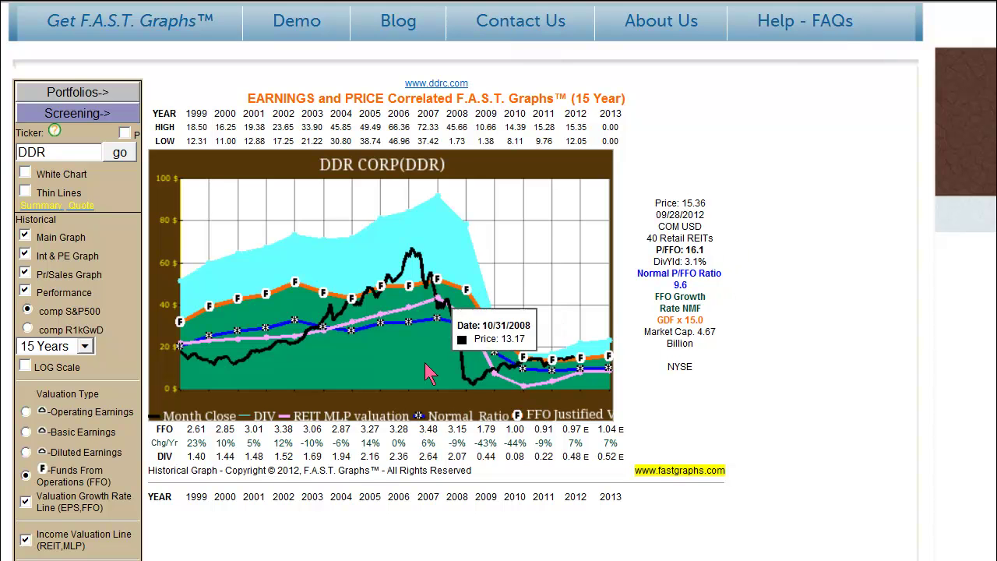
# Scroll through DDR Corp's performance results table
pyautogui.moveTo(182, 324)
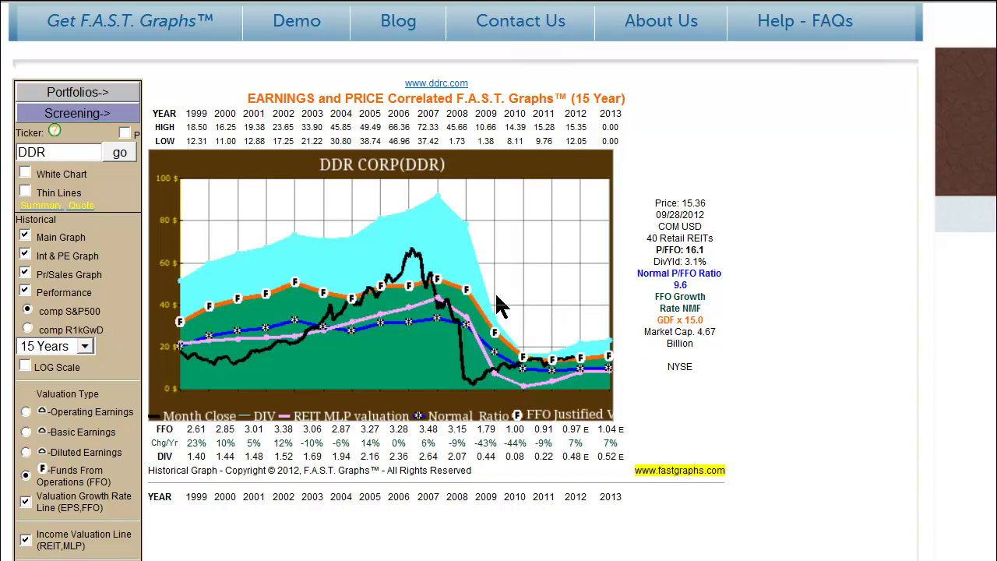
pyautogui.scroll(-8, 498, 312)
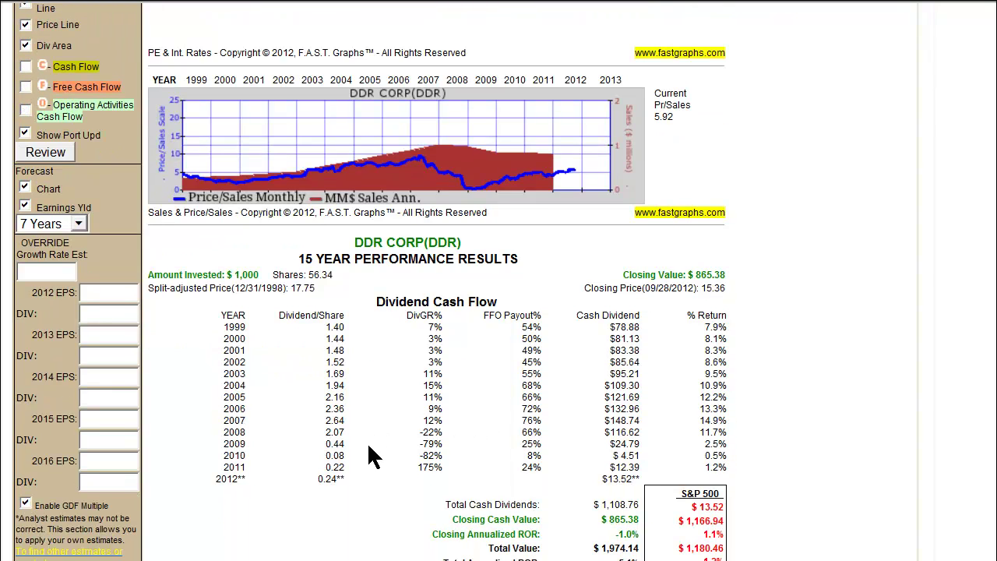
pyautogui.scroll(10, 499, 311)
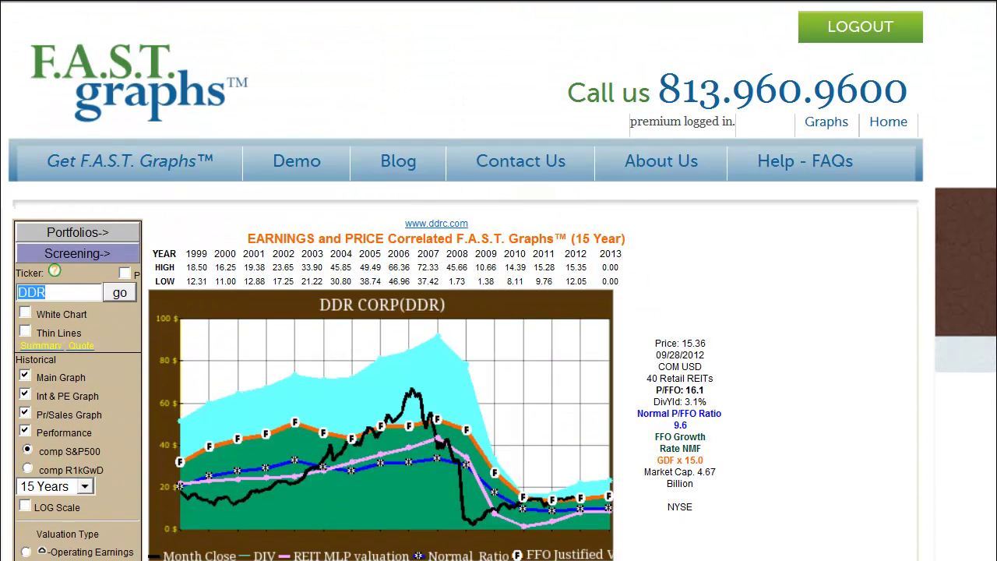
pyautogui.scroll(-3, 498, 311)
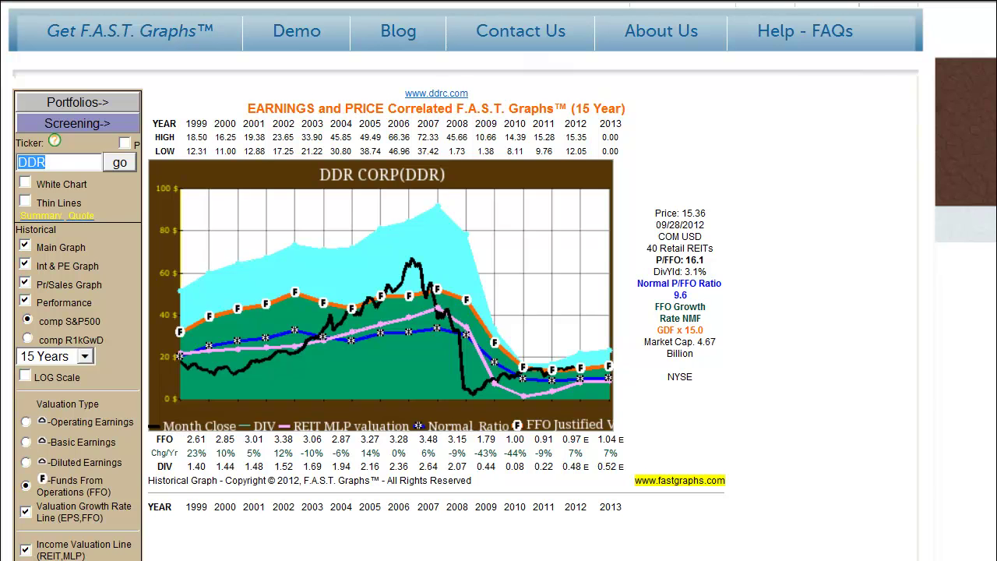
pyautogui.scroll(1, 498, 312)
pyautogui.scroll(-1, 498, 312)
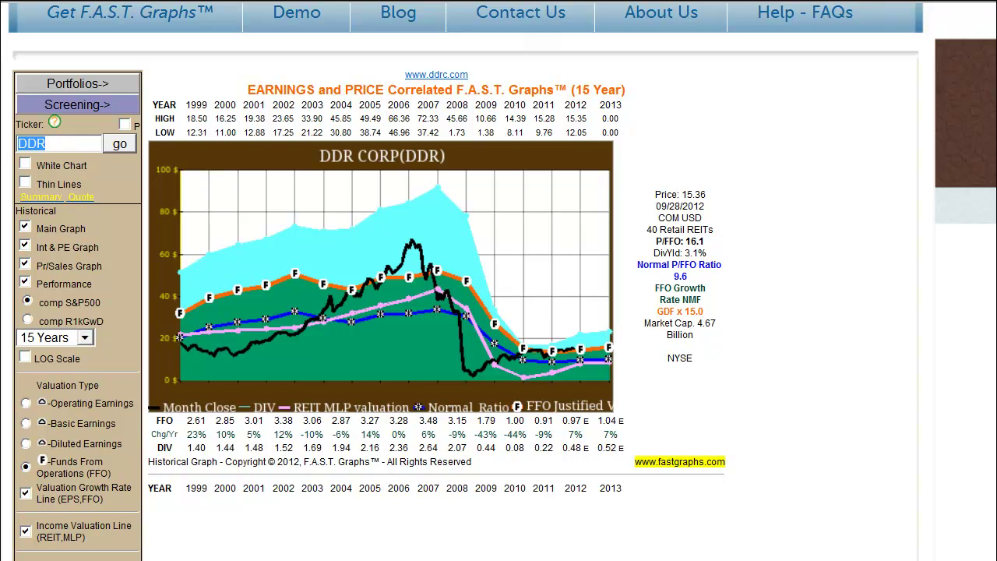
# Load Omega Healthcare (OHI) and shorten its FFO chart timeframe to 10, then 9 years
pyautogui.write('OHI')
pyautogui.click(117, 144)
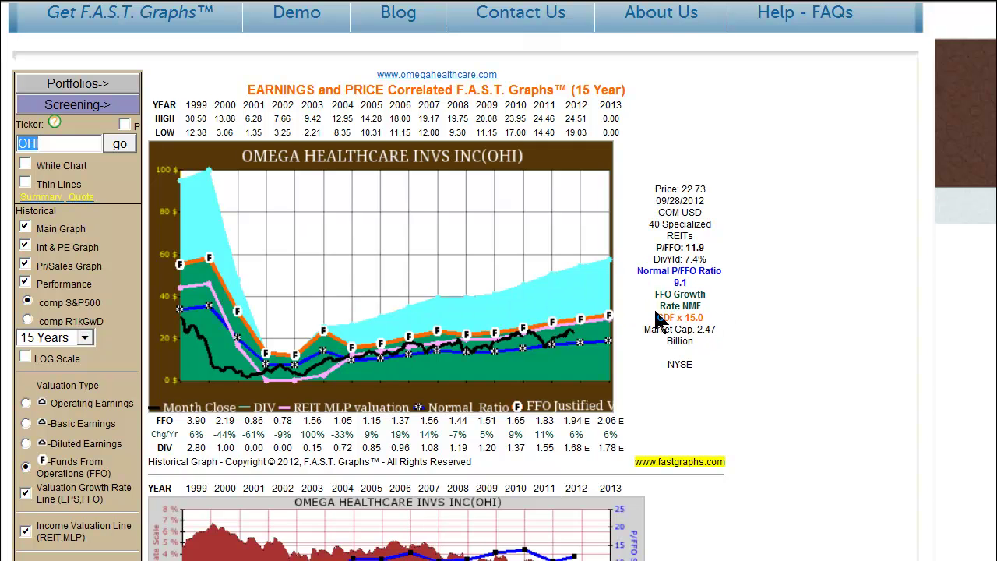
pyautogui.click(84, 339)
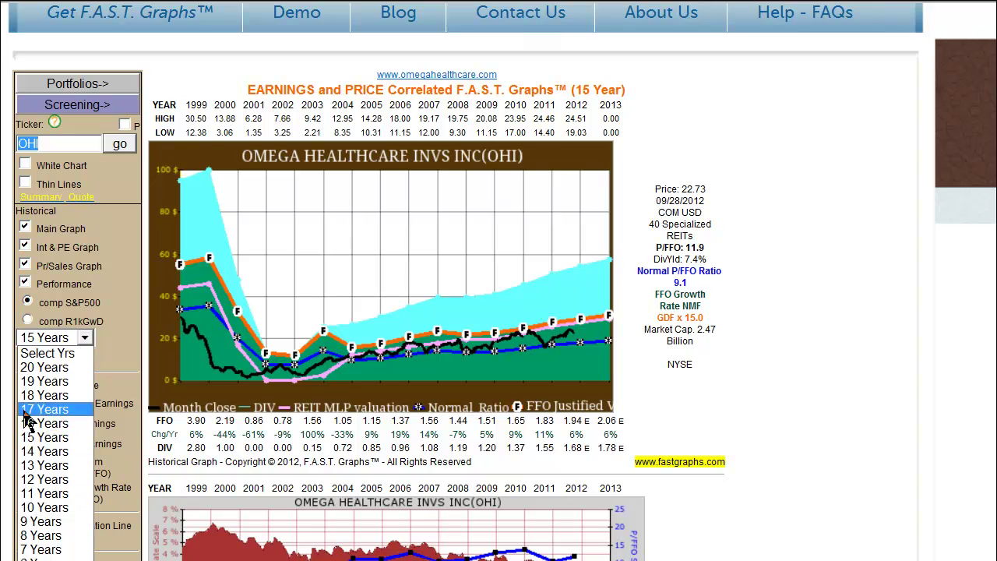
pyautogui.click(35, 510)
pyautogui.click(119, 144)
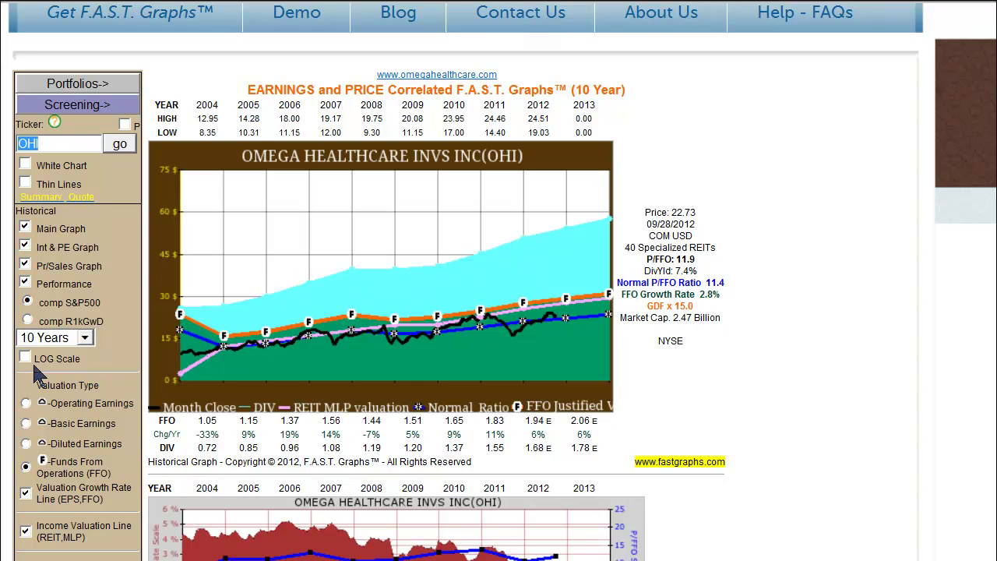
pyautogui.click(86, 341)
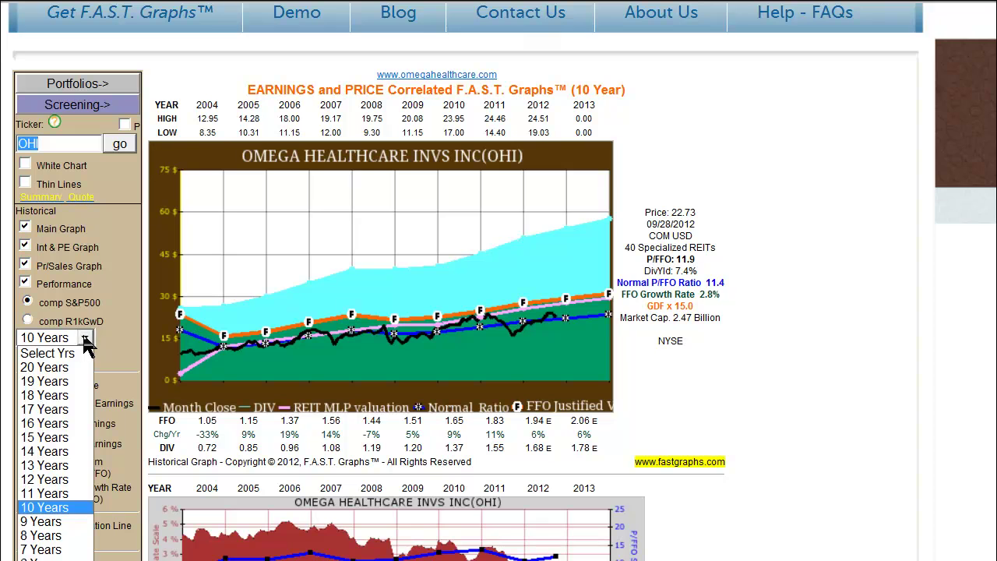
pyautogui.click(41, 521)
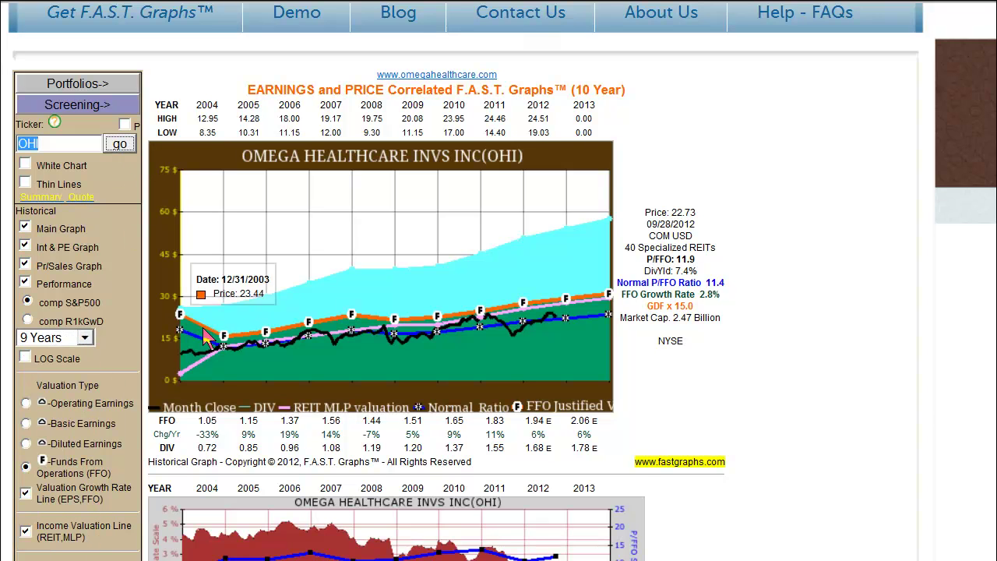